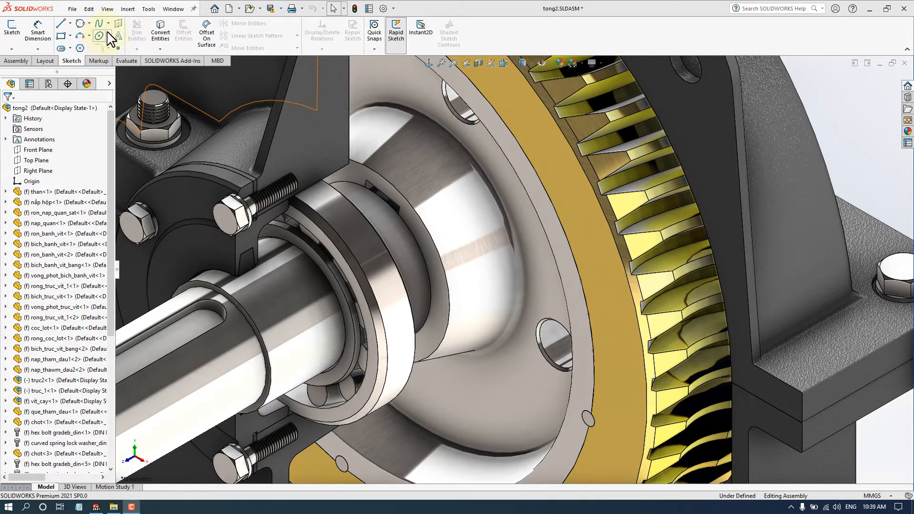
click(109, 36)
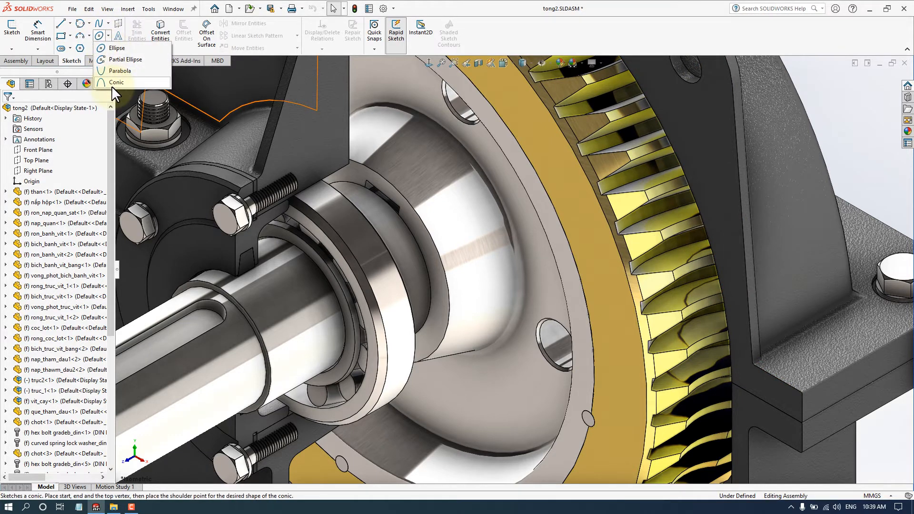
click(108, 23)
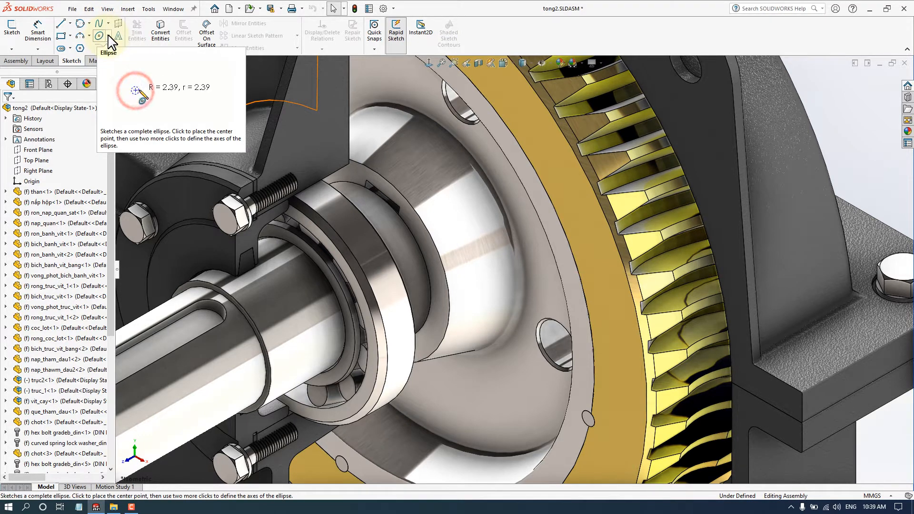
click(905, 62)
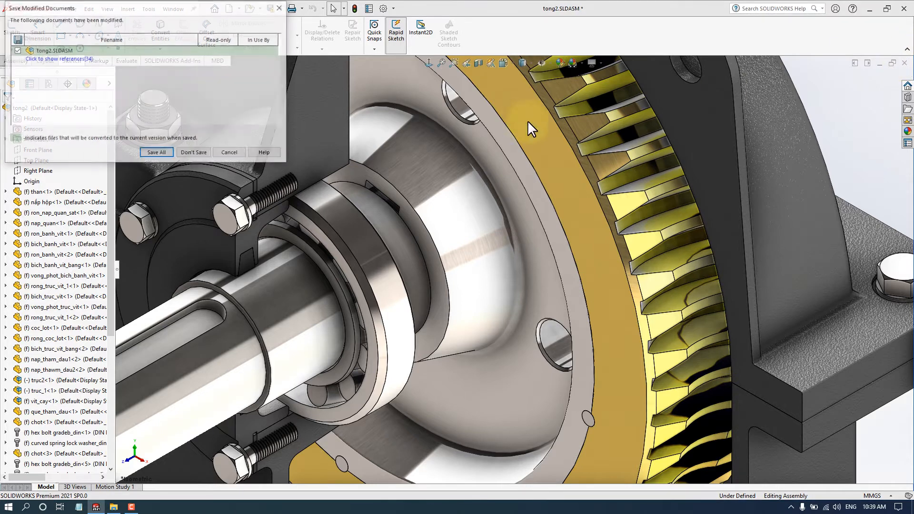
click(223, 156)
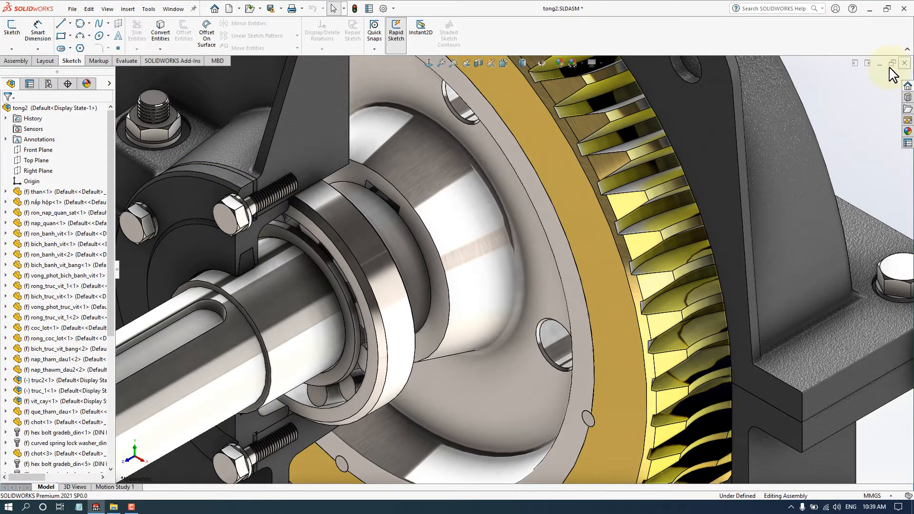
Close the tong2 assembly without saving it and create a new part document
click(905, 63)
click(190, 153)
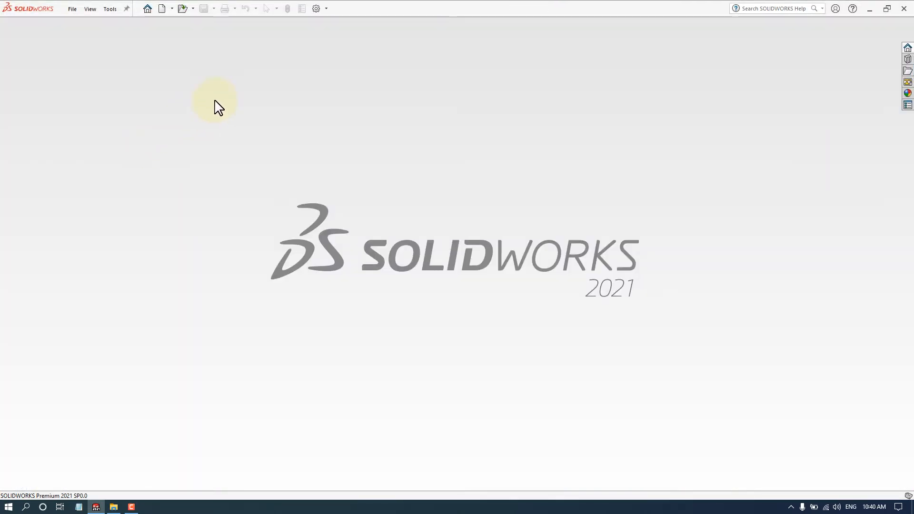
click(161, 9)
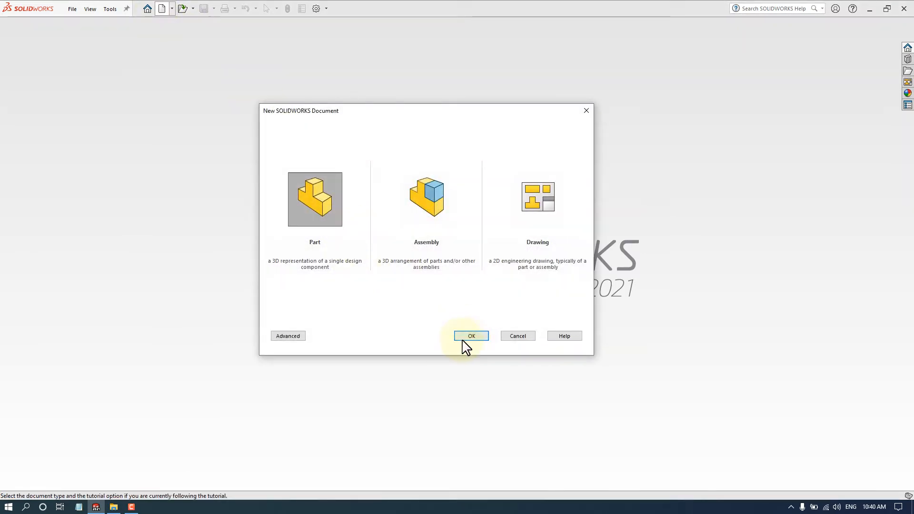
click(471, 336)
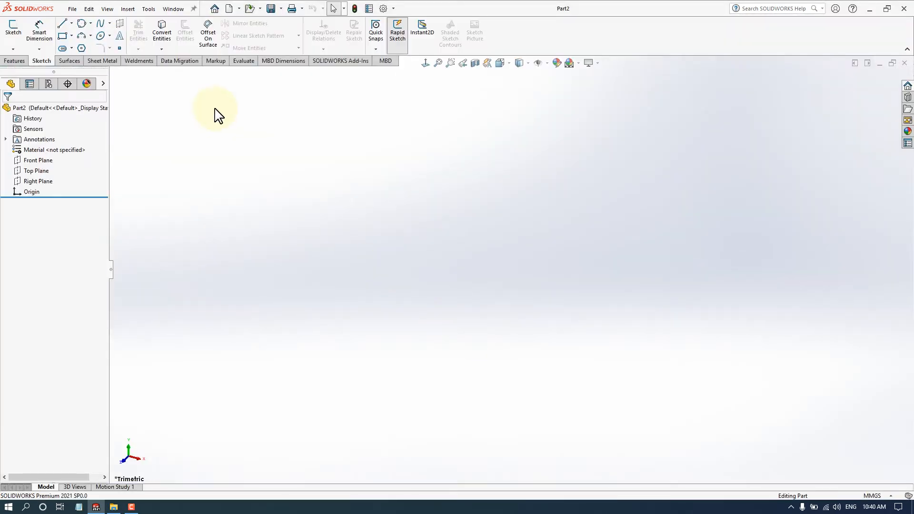
Start a sketch on the Front Plane and draw a horizontal ellipse centred on the origin, with radii about 40.4 and 20 mm
click(14, 34)
click(381, 152)
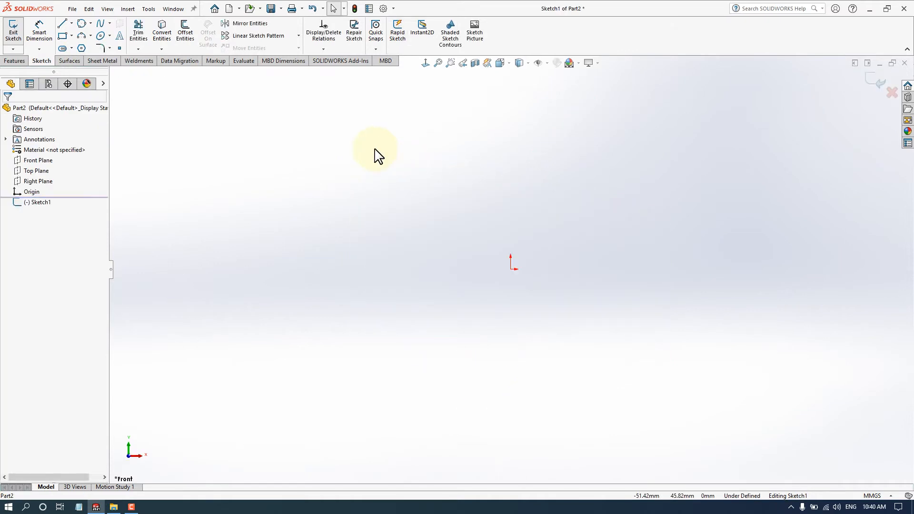
click(111, 36)
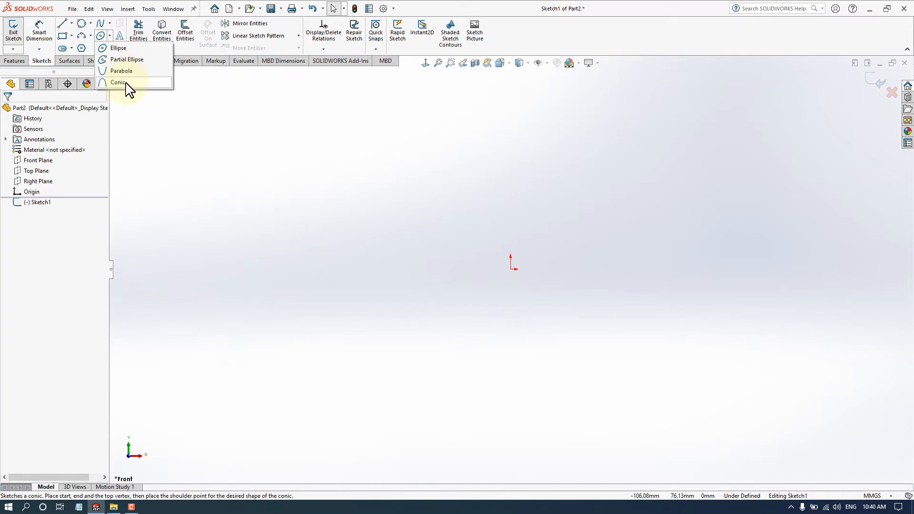
click(119, 49)
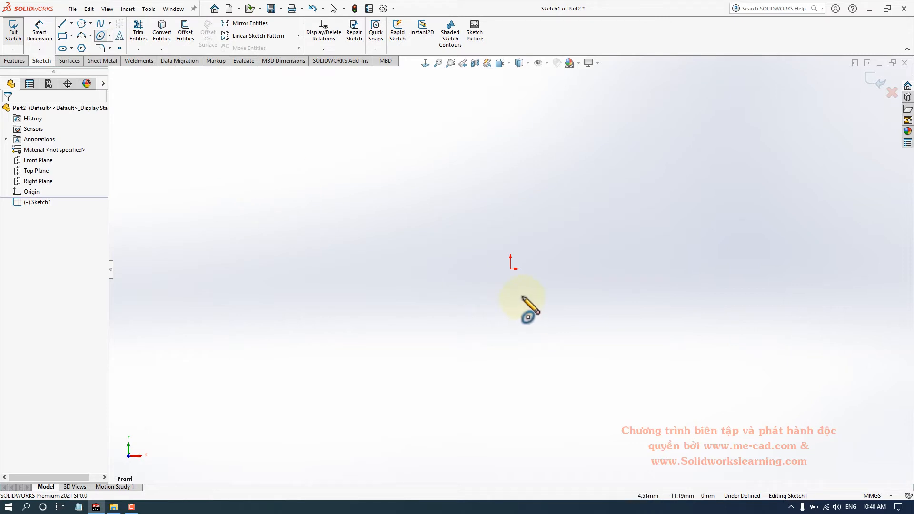
click(510, 268)
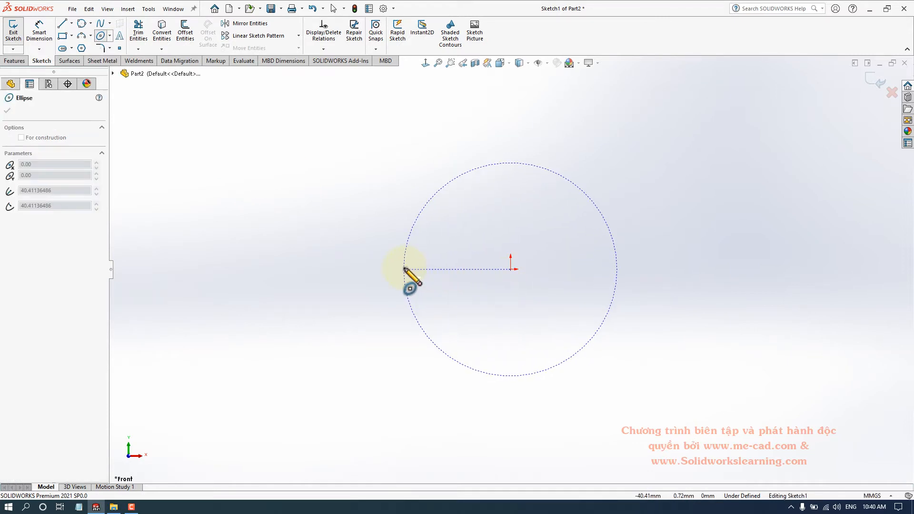
click(405, 269)
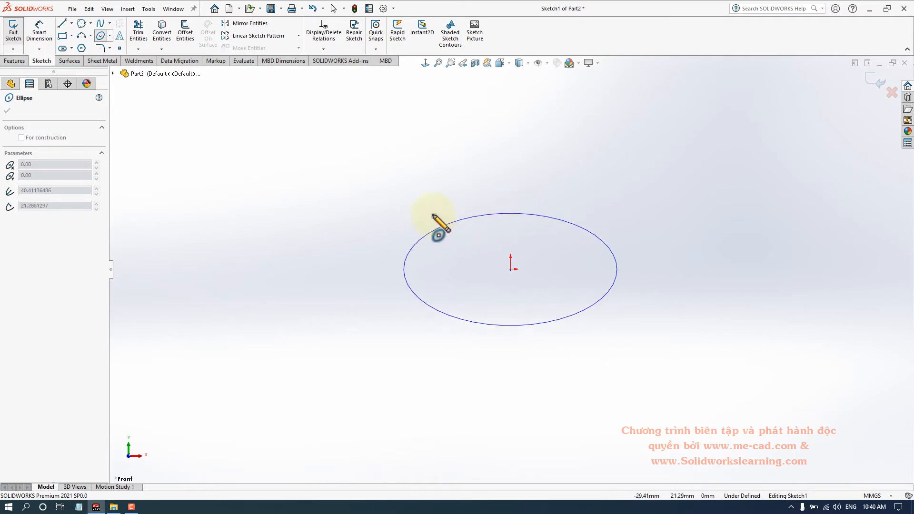
click(511, 217)
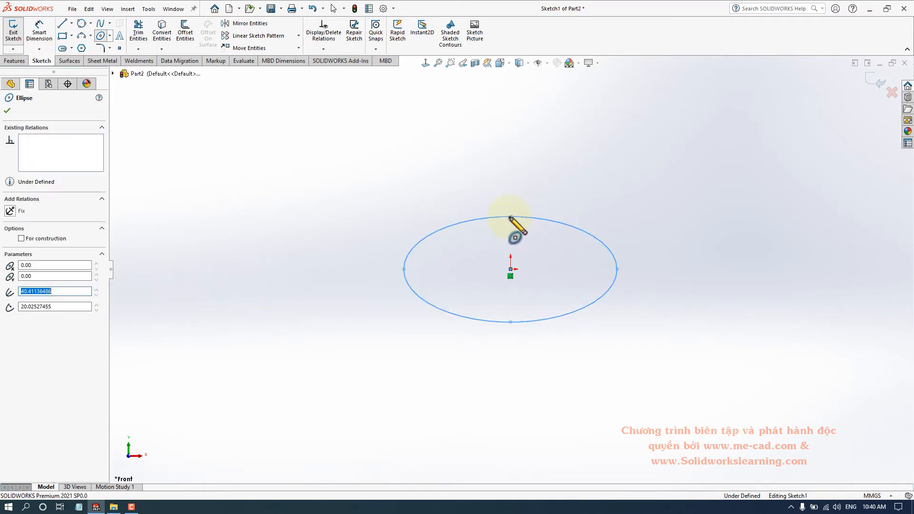
right_click(553, 189)
click(567, 186)
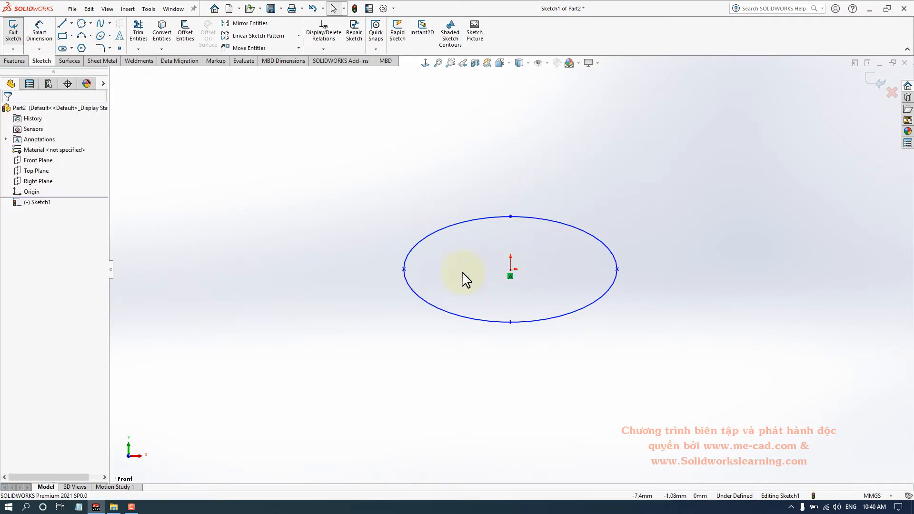
Shorten the ellipse's horizontal radius to about 37.2 mm by moving its axis vertex inward
mouse_move(617, 269)
mouse_down()
mouse_move(505, 269)
mouse_move(710, 271)
mouse_move(536, 265)
mouse_move(625, 270)
mouse_move(568, 270)
mouse_move(621, 270)
mouse_move(588, 270)
mouse_move(608, 270)
mouse_up()
scroll(304, 265, up, 1)
click(633, 282)
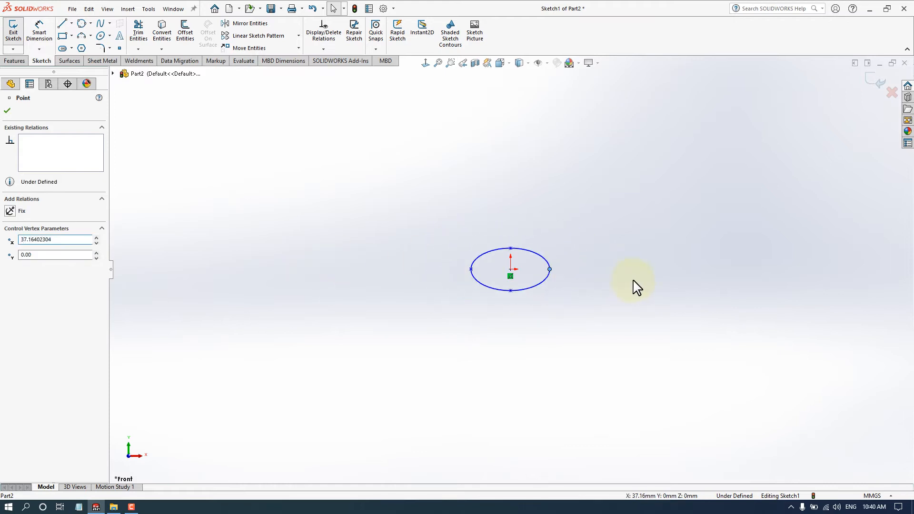
Draw a partial ellipse centred about 127.6 mm from the origin along X, radii about 31.7 and 18.3 mm, leaving its upper-right portion open
scroll(634, 285, down, 4)
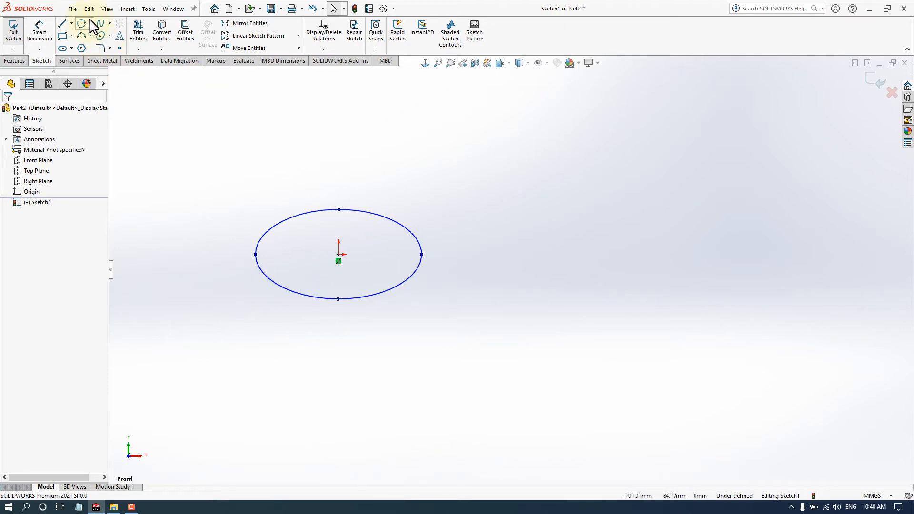
click(110, 36)
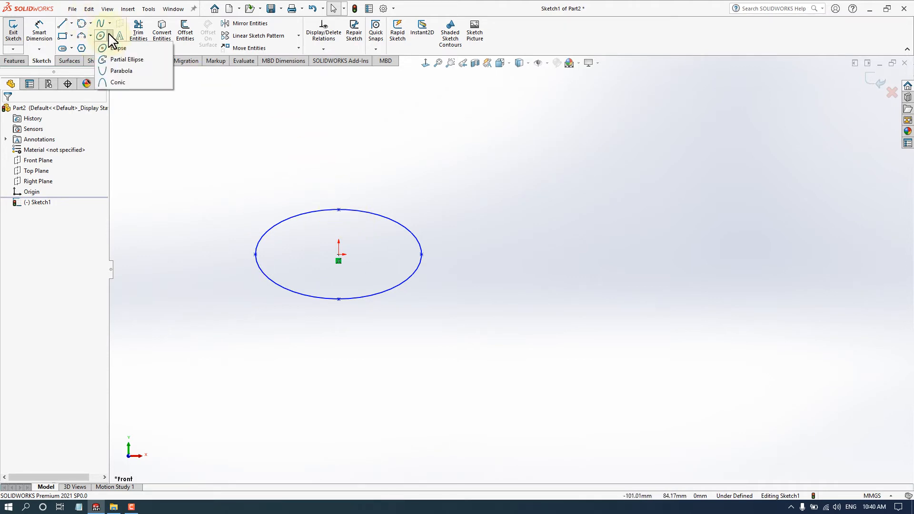
click(114, 60)
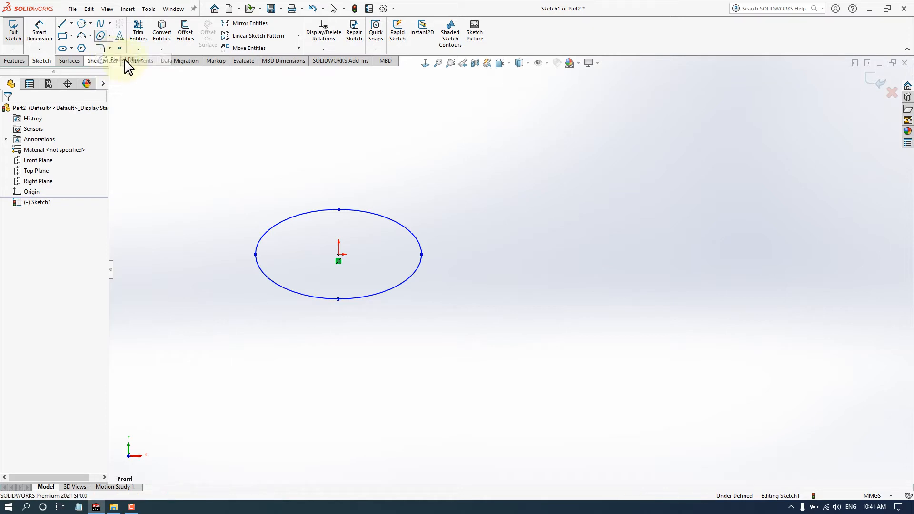
click(624, 255)
click(553, 254)
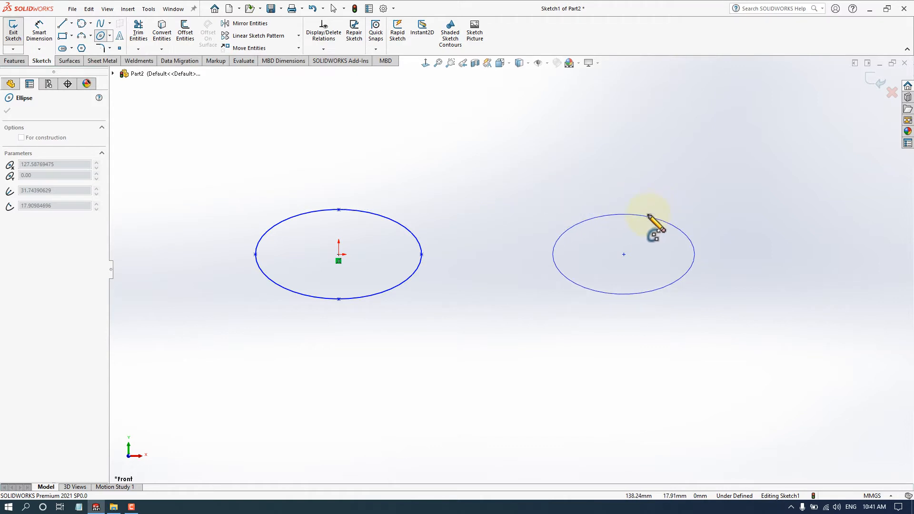
click(640, 215)
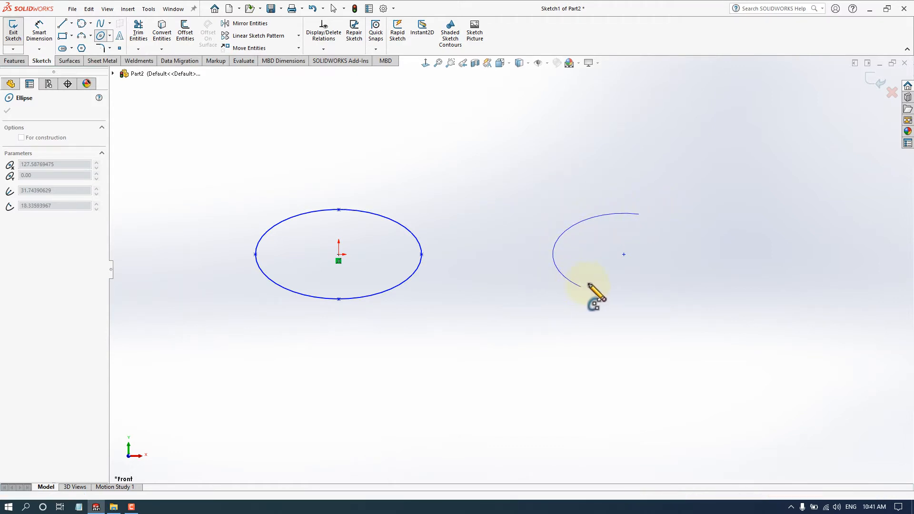
click(688, 272)
right_click(741, 214)
click(746, 213)
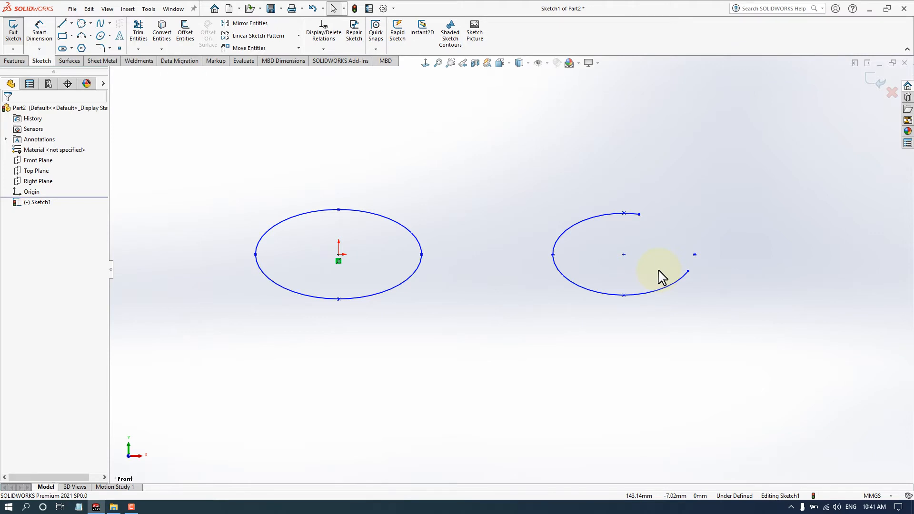
Move the partial ellipse closer to the full ellipse, placing its centre at about X 86.8, Y 0.5 mm
drag(624, 255, 533, 255)
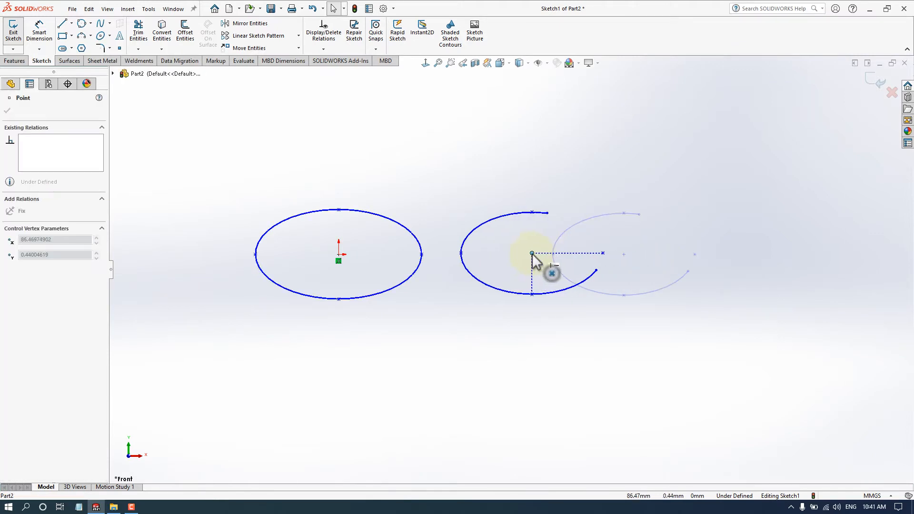
click(453, 224)
scroll(448, 219, down, 2)
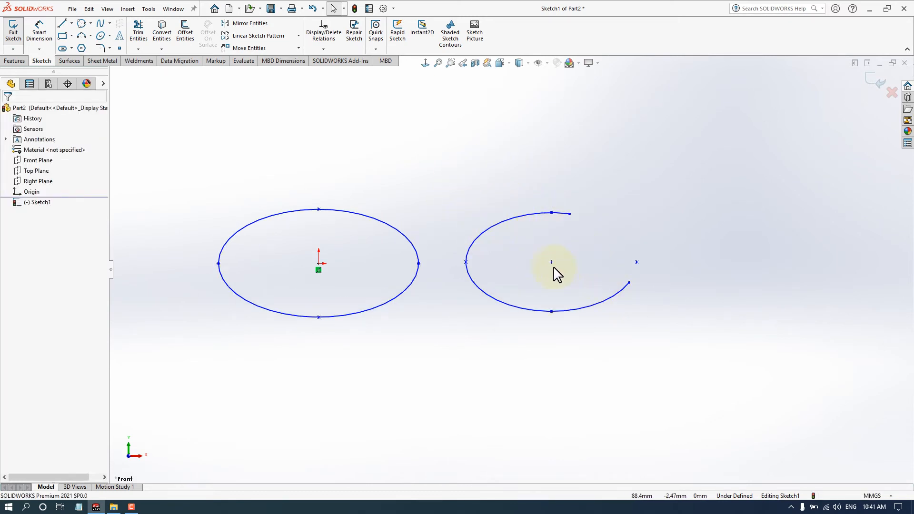
mouse_move(552, 262)
mouse_down()
mouse_move(586, 264)
mouse_move(553, 262)
mouse_up()
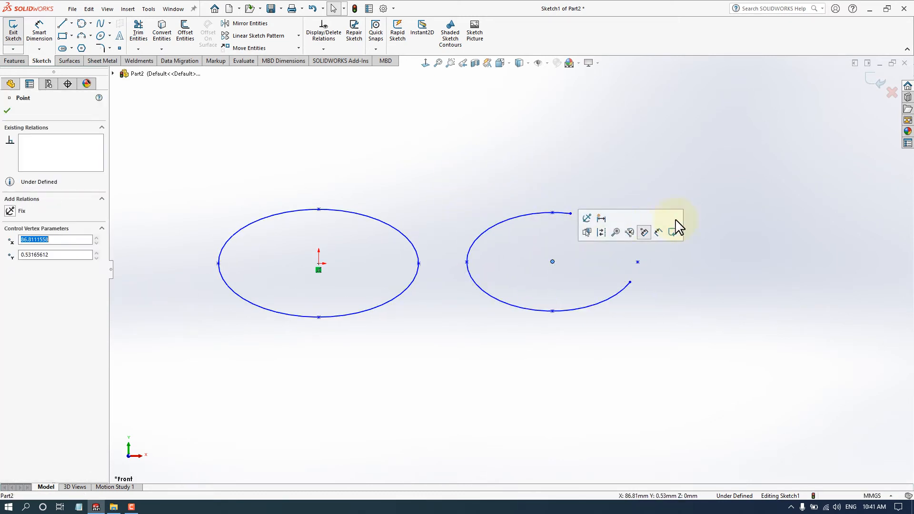
click(741, 208)
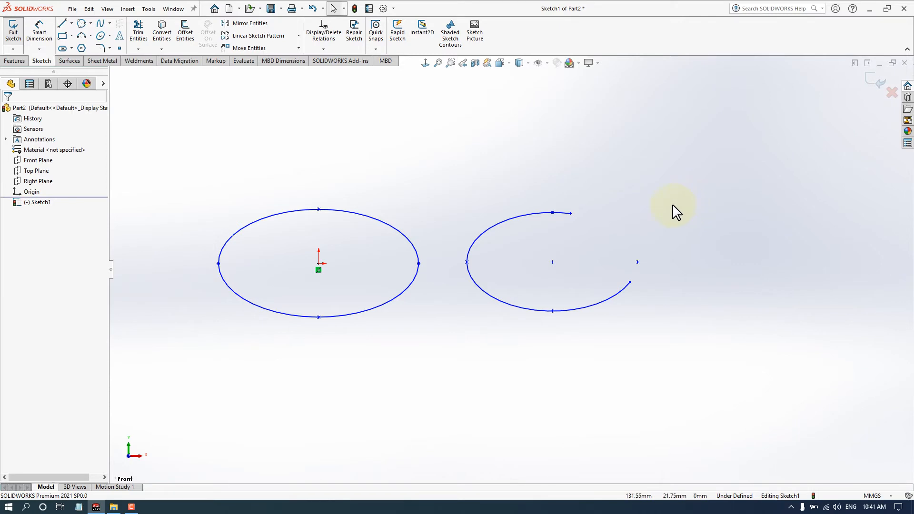
Draw a parabola with focus about (220.4, 0.5), vertex about (175.5, 0.5), and ends about (204.4, 72.6) and (212.2, -80.6) mm
key(z)
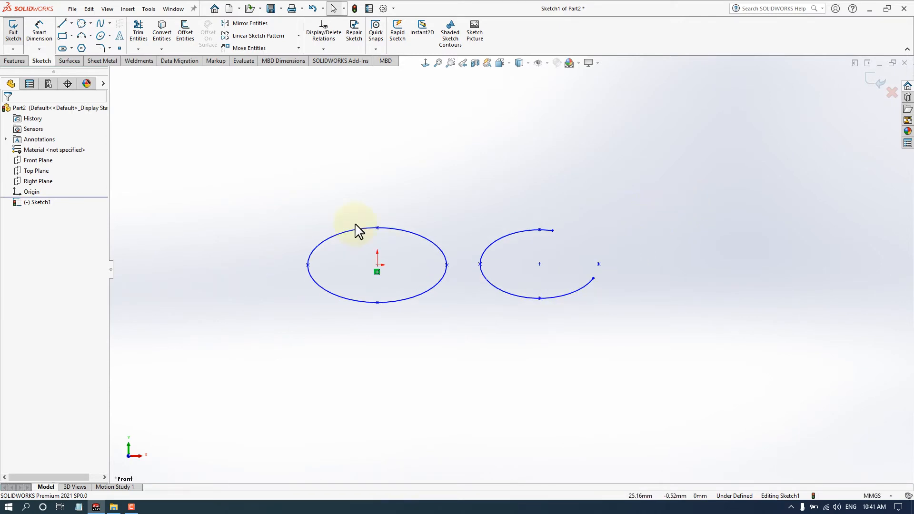
click(109, 35)
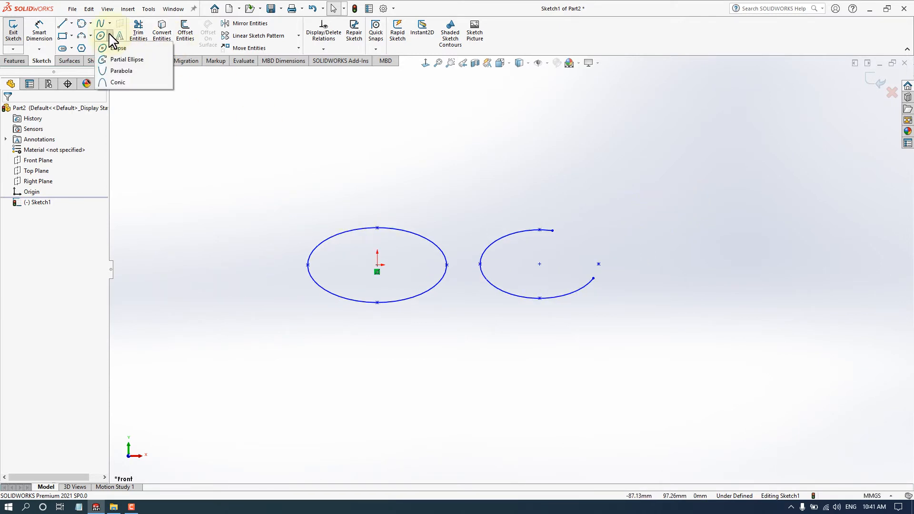
click(119, 71)
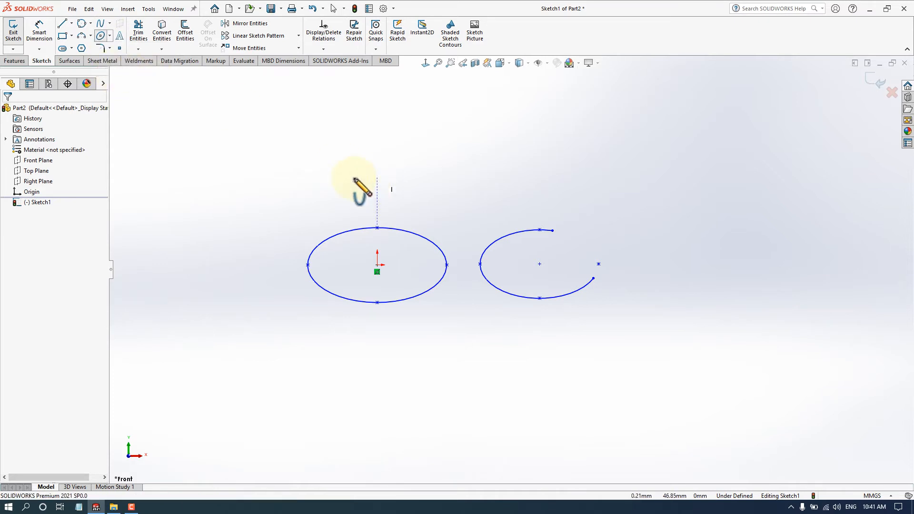
scroll(381, 188, up, 2)
scroll(685, 267, down, 1)
scroll(680, 257, down, 2)
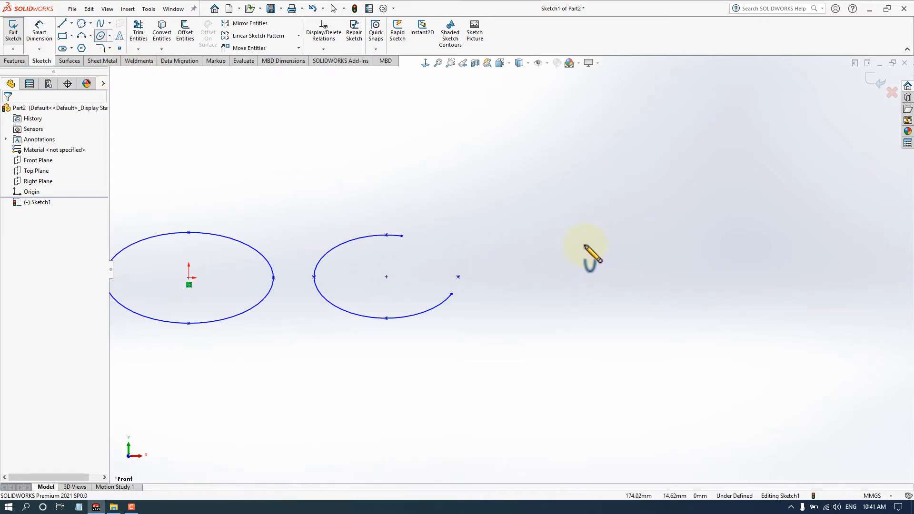
click(690, 277)
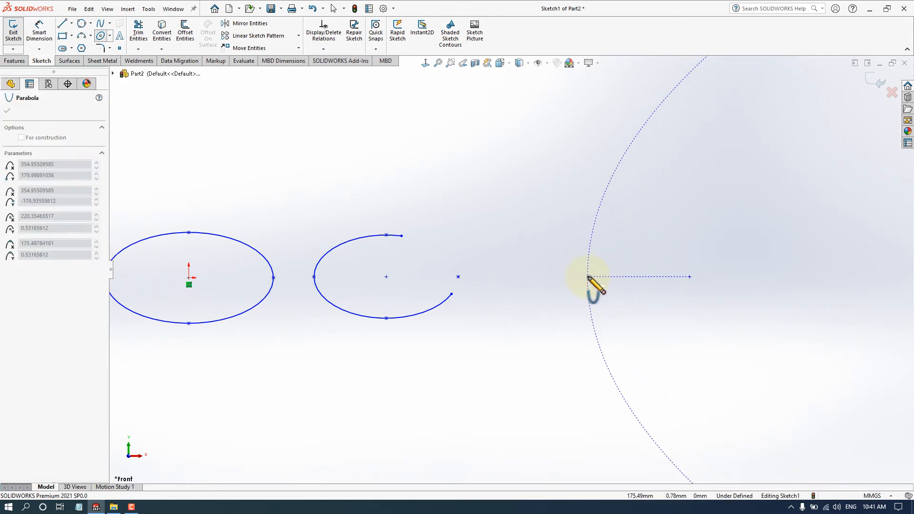
click(589, 276)
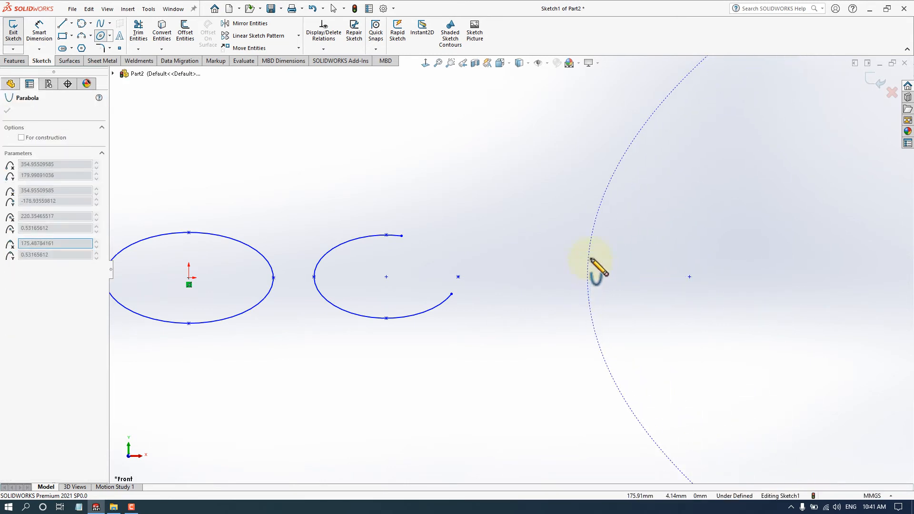
click(653, 113)
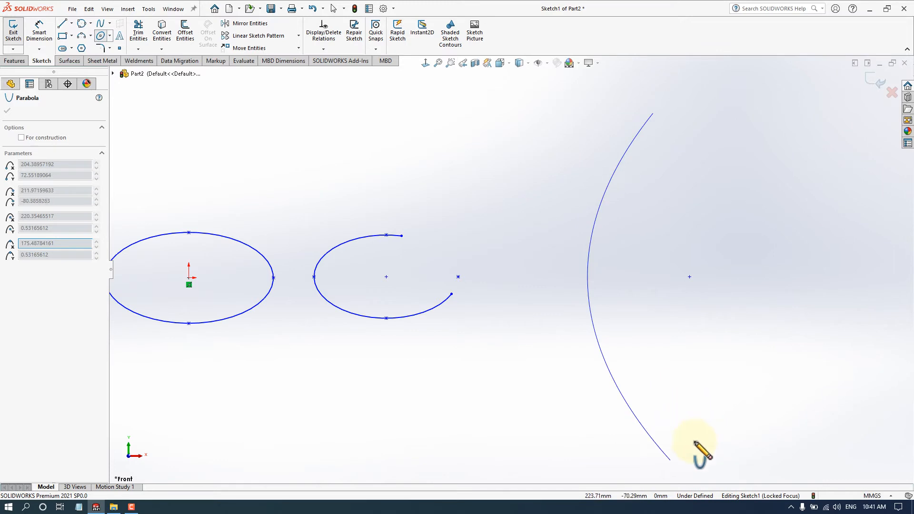
click(671, 461)
right_click(757, 210)
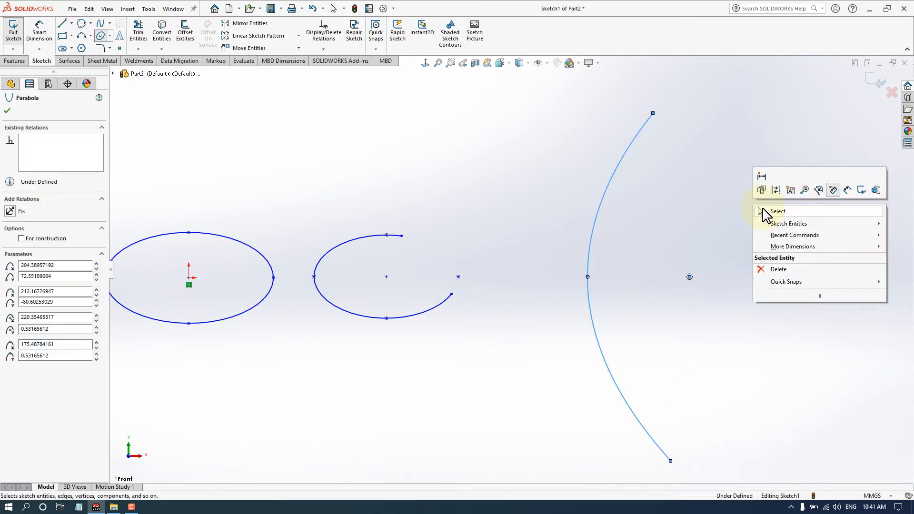
click(766, 214)
Shorten the parabola by moving its lower endpoint to about X 189.5, Y -54.9 mm
scroll(586, 222, up, 2)
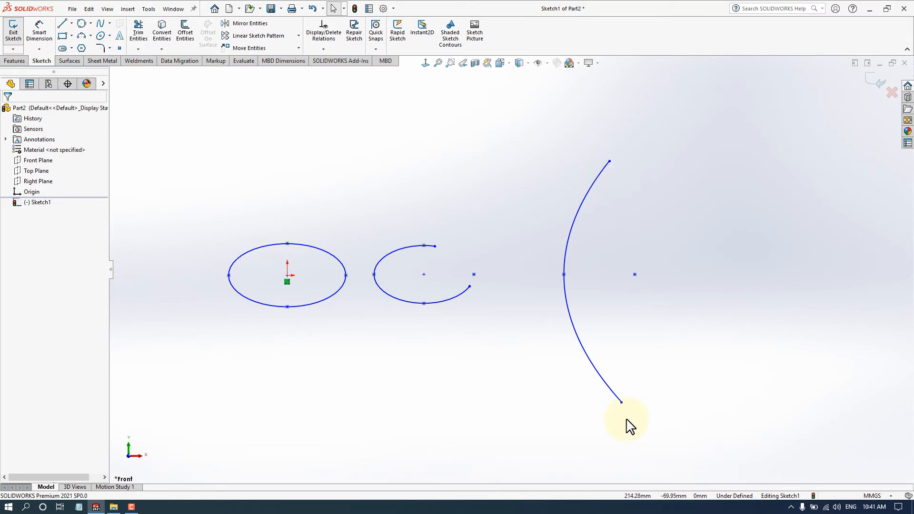
drag(621, 403, 586, 362)
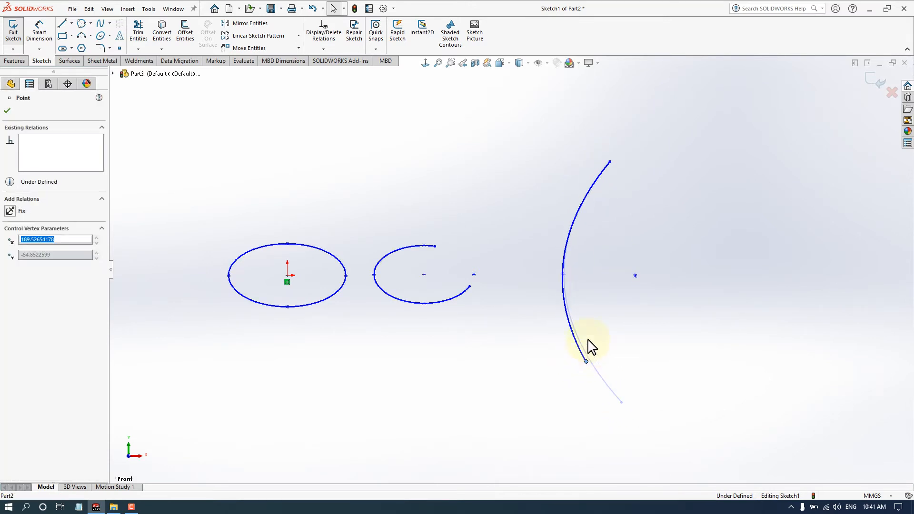
Reshape the parabola by moving its vertex to about (167.8, 4.6) mm and its focus to about (225.1, 6.7) mm
drag(568, 274, 557, 275)
click(635, 276)
mouse_move(635, 276)
mouse_down()
mouse_move(725, 265)
mouse_move(643, 264)
mouse_up()
drag(568, 284, 553, 268)
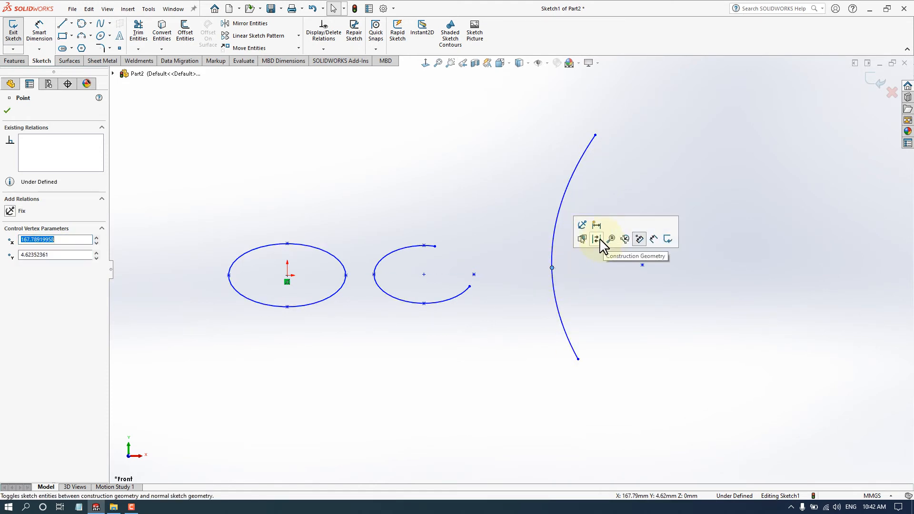
Fix the parabola's vertex in place and extend the curve's lower end further down and outward
click(565, 280)
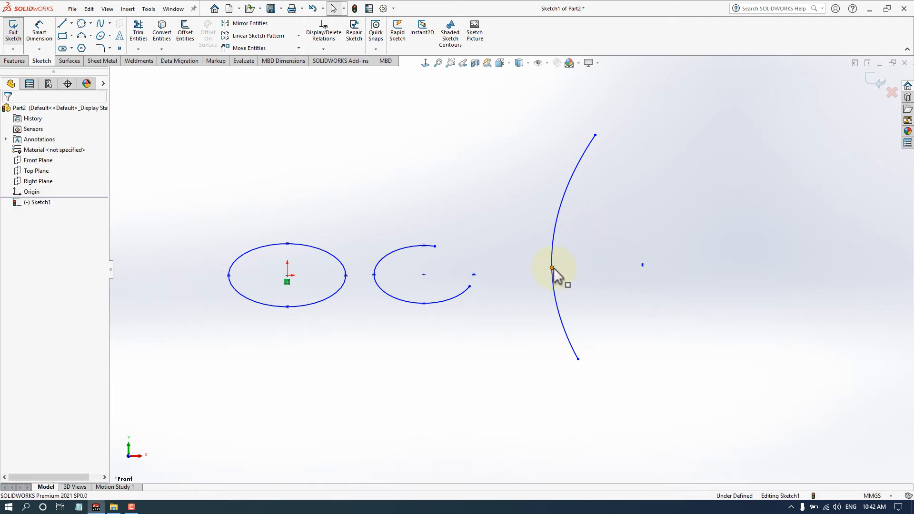
click(552, 269)
click(567, 235)
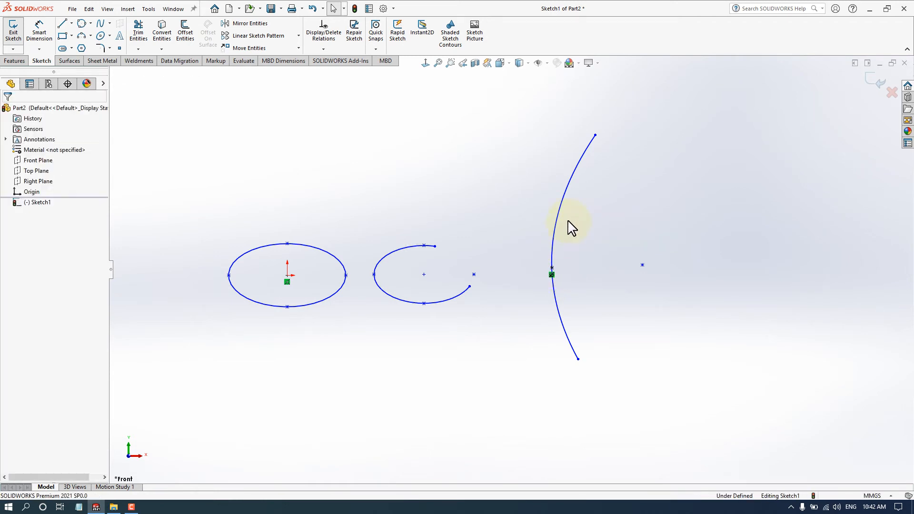
drag(579, 359, 601, 394)
Add a Fix relation to the parabola's focus point
click(642, 265)
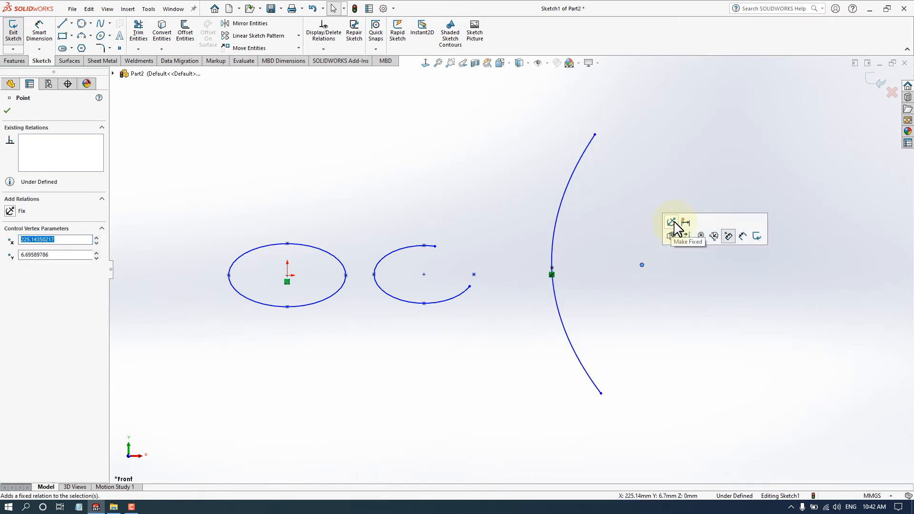
click(671, 221)
click(635, 205)
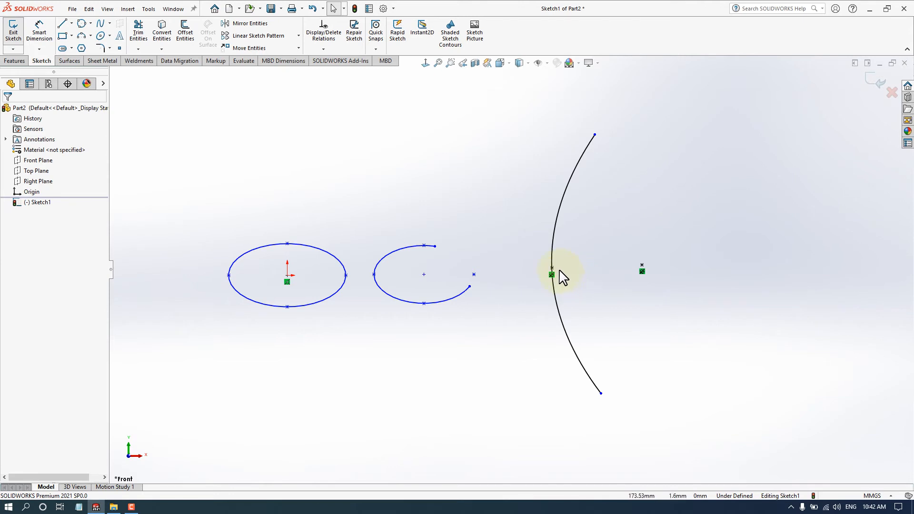
Lengthen the parabola at both ends, placing the upper endpoint at about (225.4, 126.0) mm and the lower endpoint roughly opposite
drag(598, 134, 613, 113)
drag(601, 394, 643, 439)
drag(611, 112, 642, 76)
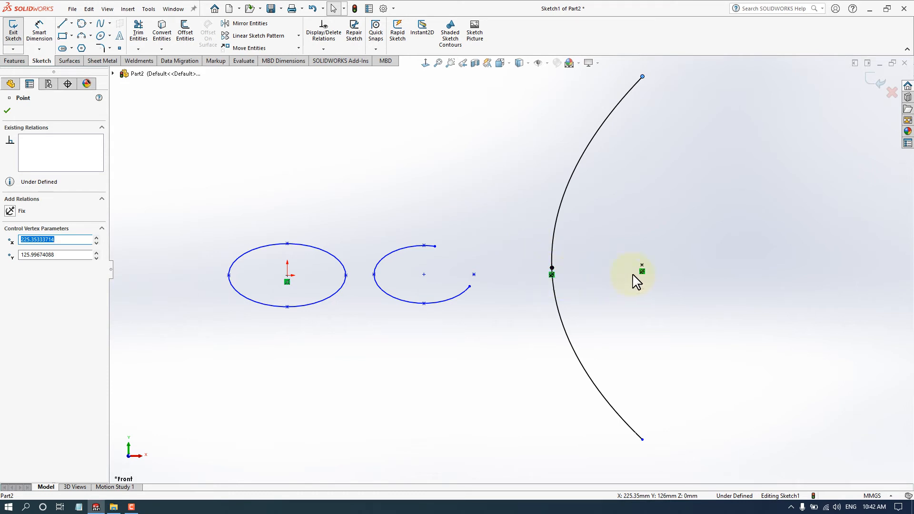
scroll(437, 285, up, 3)
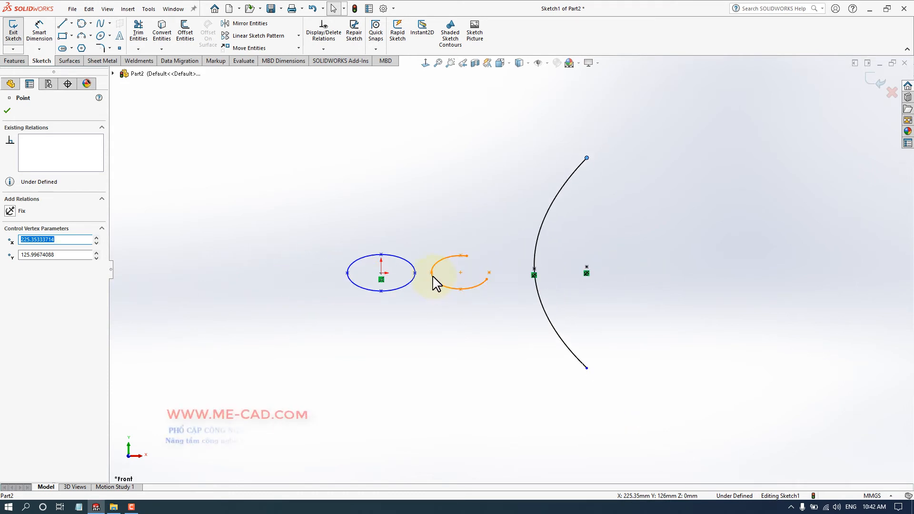
click(295, 171)
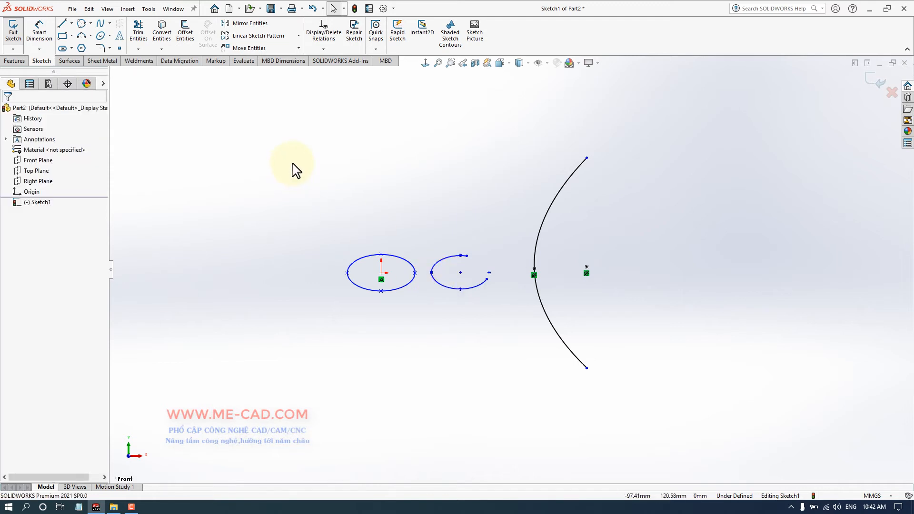
click(109, 36)
click(119, 83)
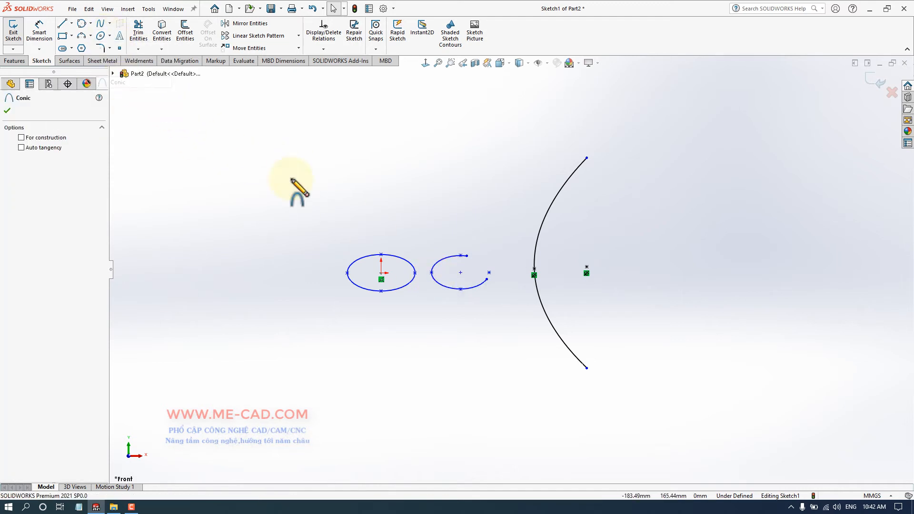
key(z)
scroll(762, 254, down, 3)
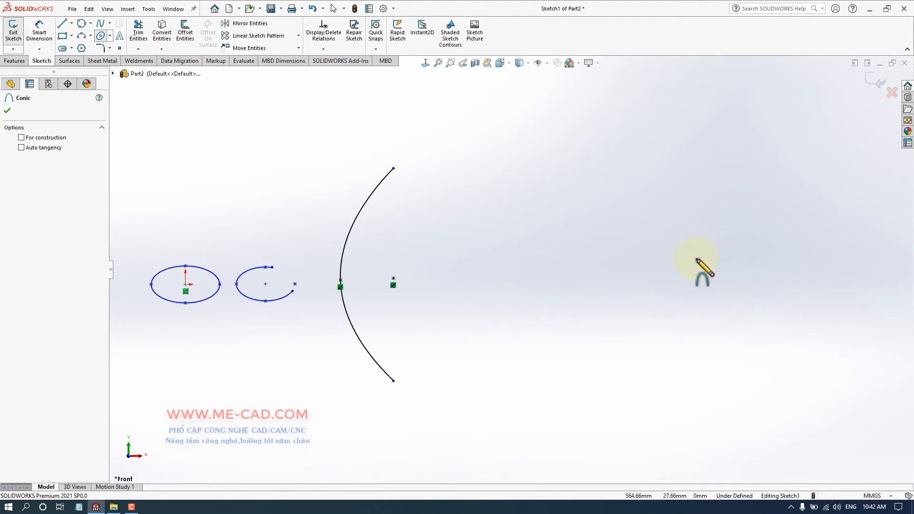
click(545, 279)
click(589, 173)
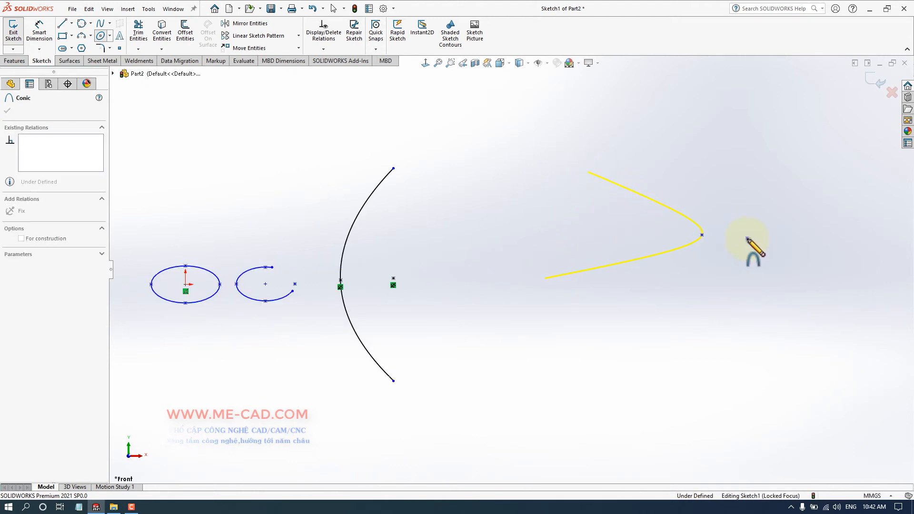
right_click(762, 213)
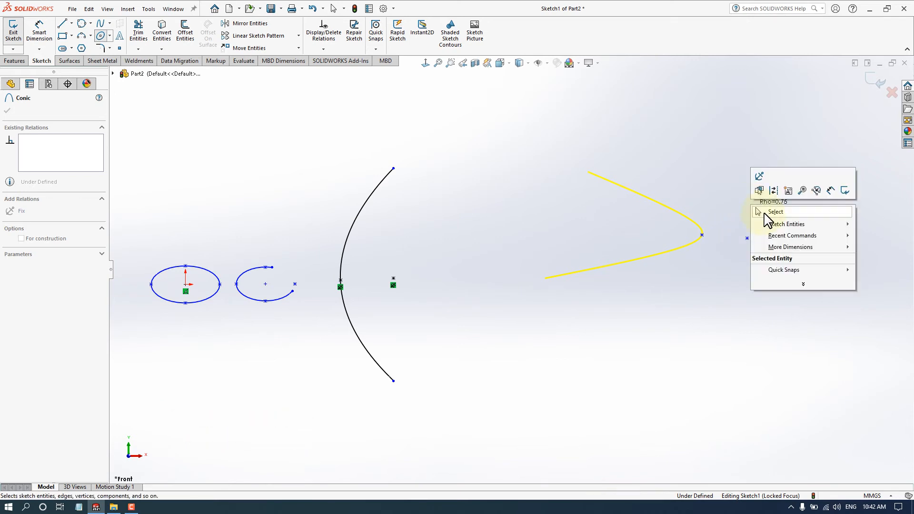
click(765, 212)
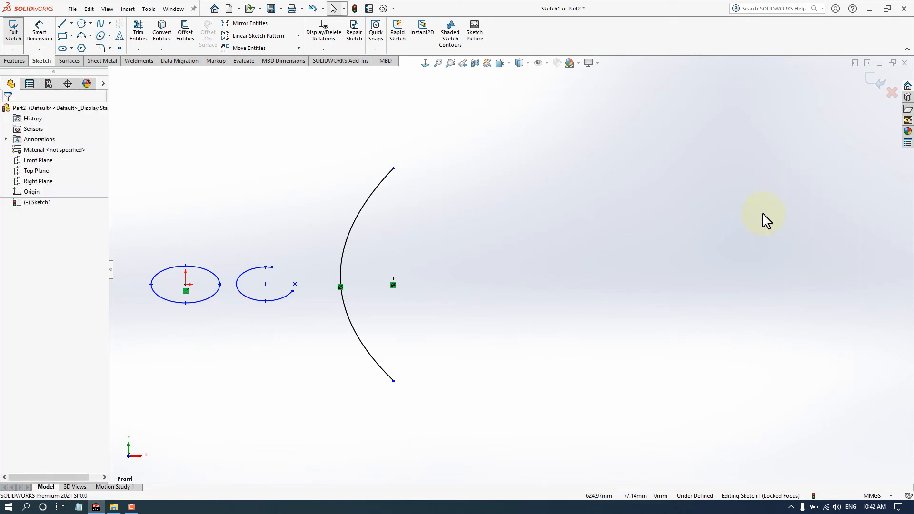
click(111, 36)
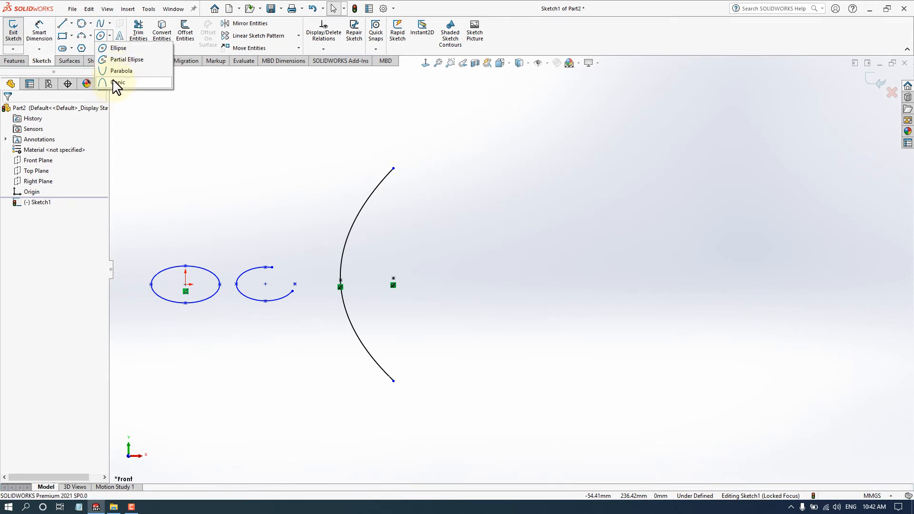
click(116, 86)
click(675, 222)
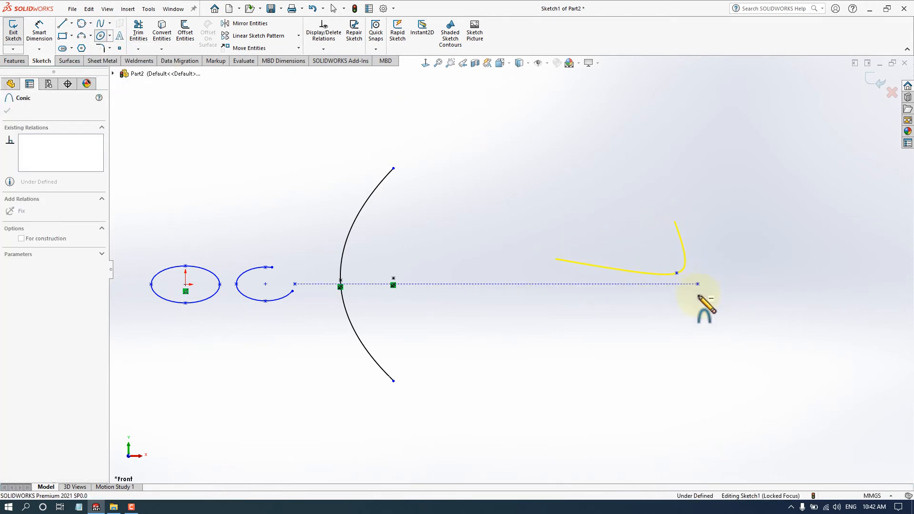
click(696, 344)
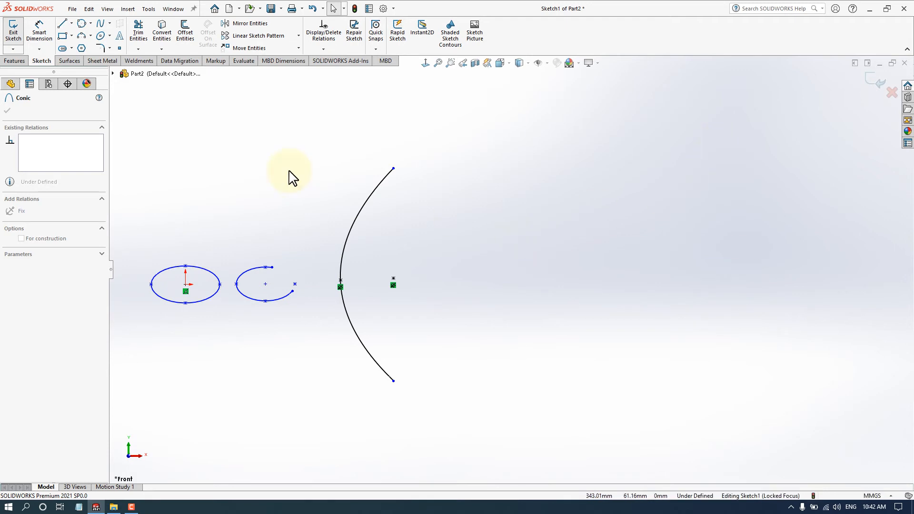
click(109, 36)
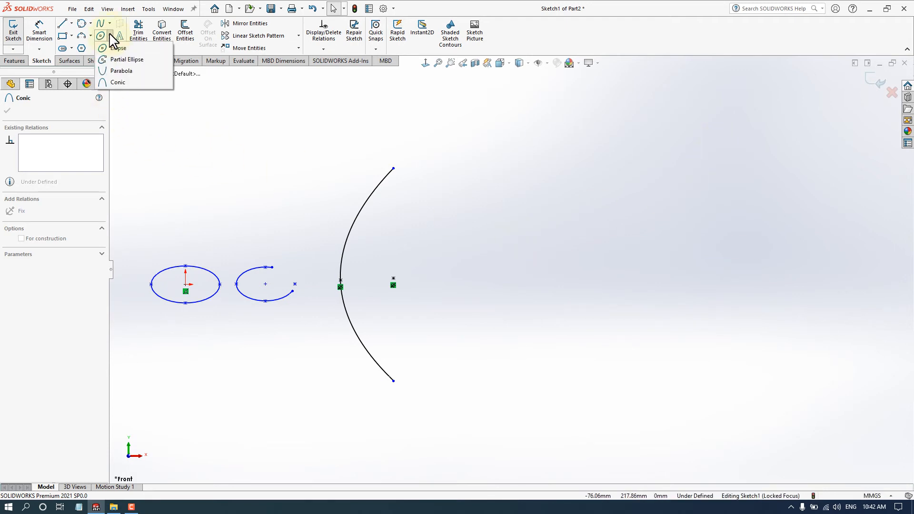
click(116, 82)
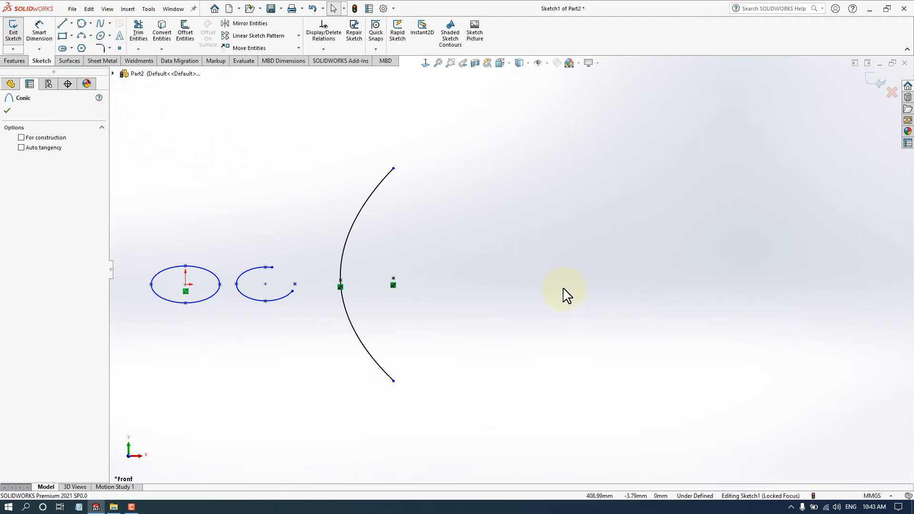
key(Escape)
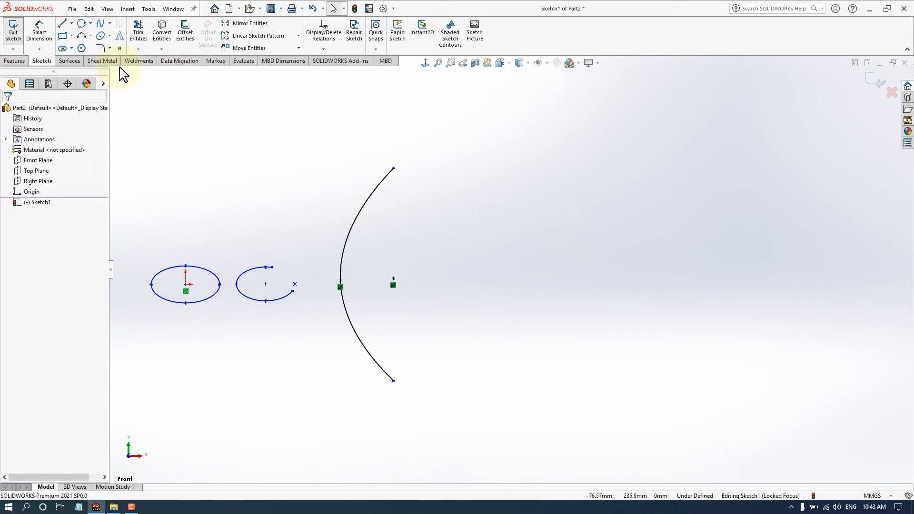
Draw a conic to the right of the parabola, opening left, with its ends one above the other and rho 0.75
click(110, 36)
click(117, 82)
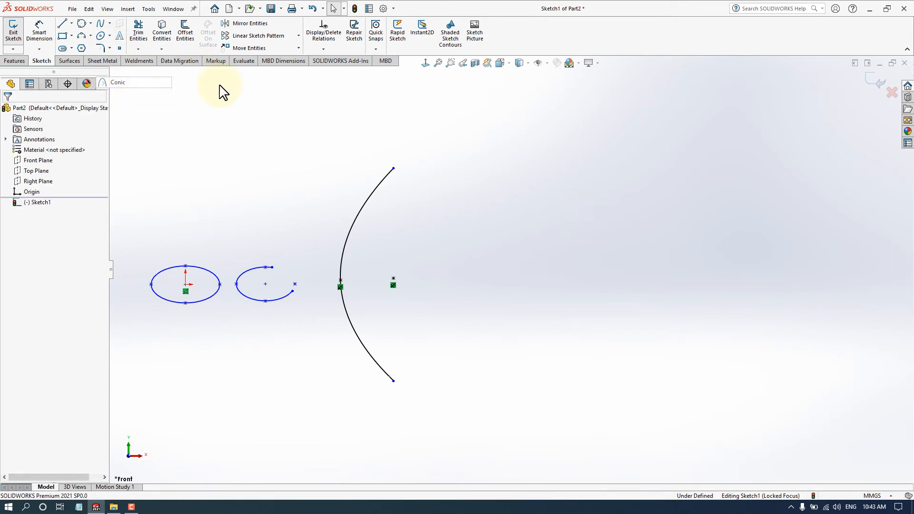
click(551, 198)
click(562, 317)
click(687, 220)
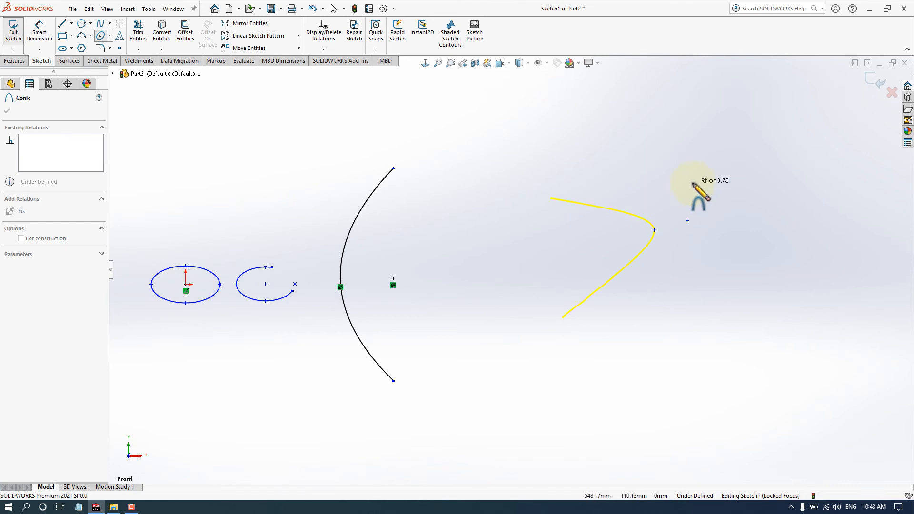
click(688, 184)
right_click(729, 161)
click(736, 165)
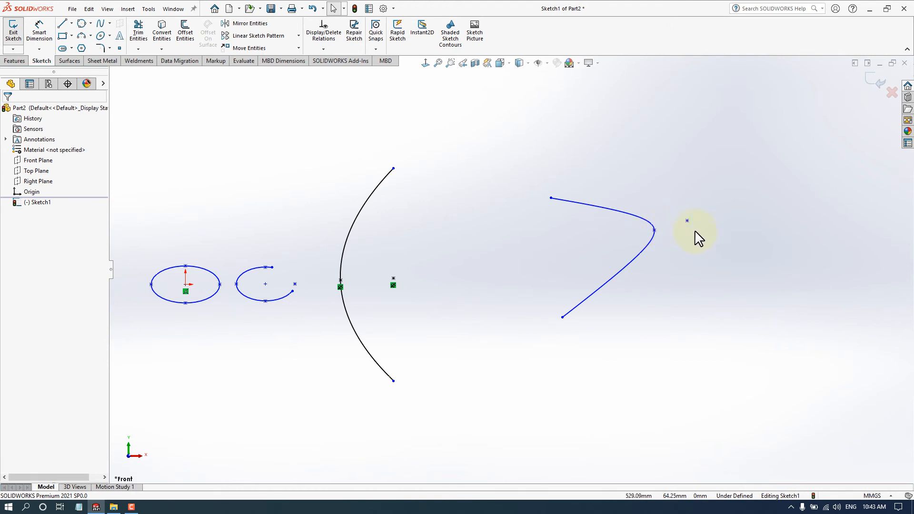
Add a rho dimension to the conic curve and set it to 0.95
scroll(705, 241, down, 3)
scroll(383, 269, up, 2)
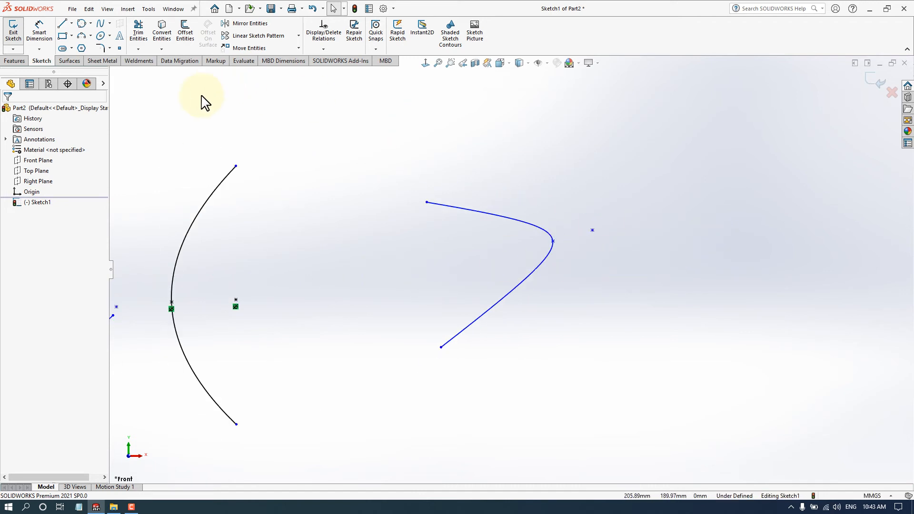
click(52, 30)
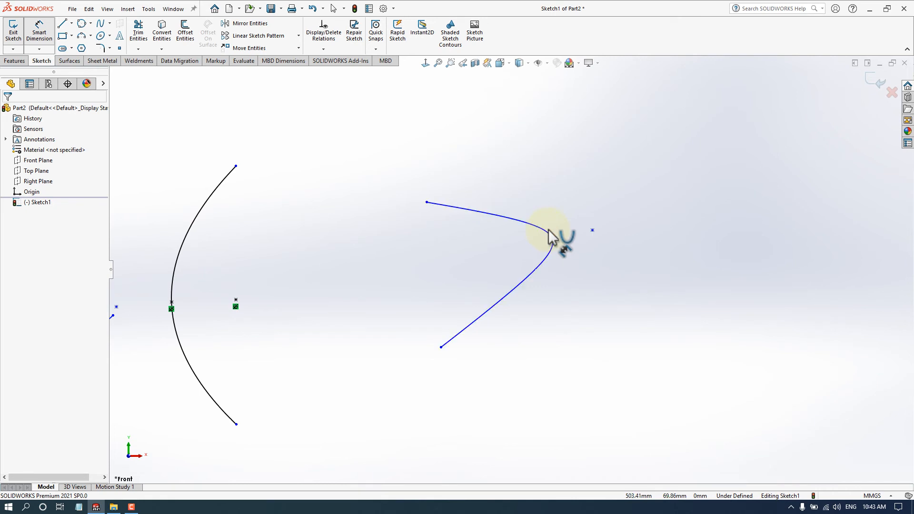
click(552, 238)
click(579, 173)
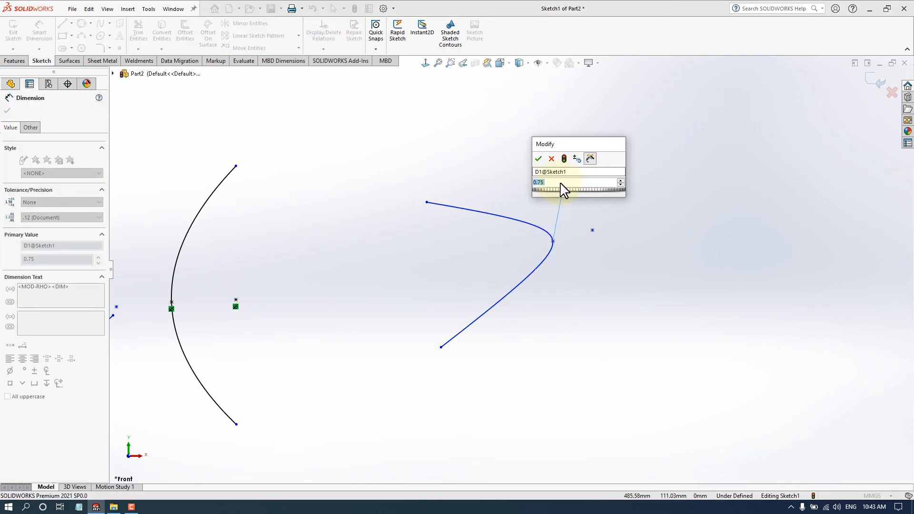
text(0.95)
key(Return)
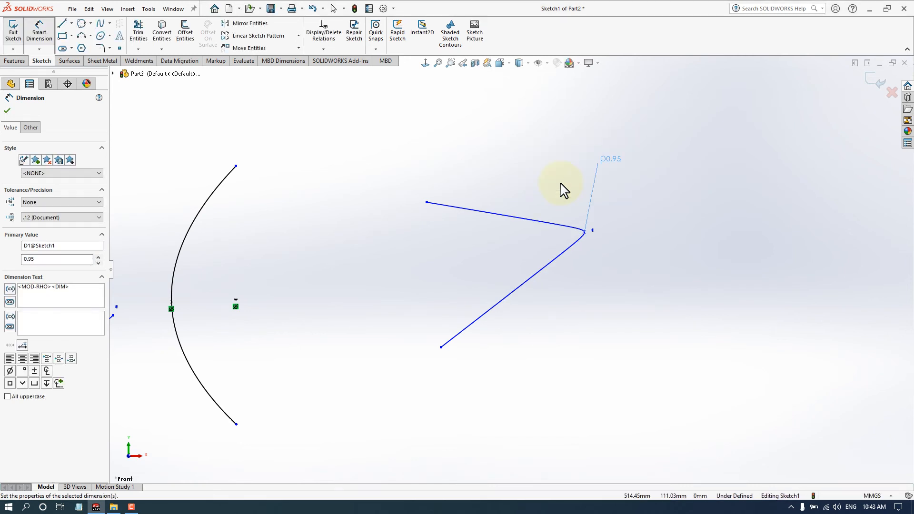
Set the conic's rho dimension to 0.5 and finish dimensioning
double_click(613, 161)
text(0)
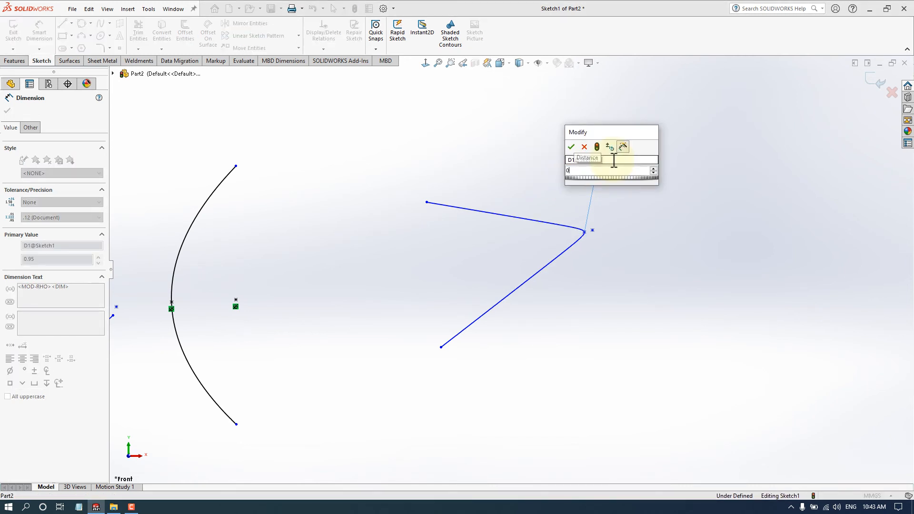
text(.5)
key(Return)
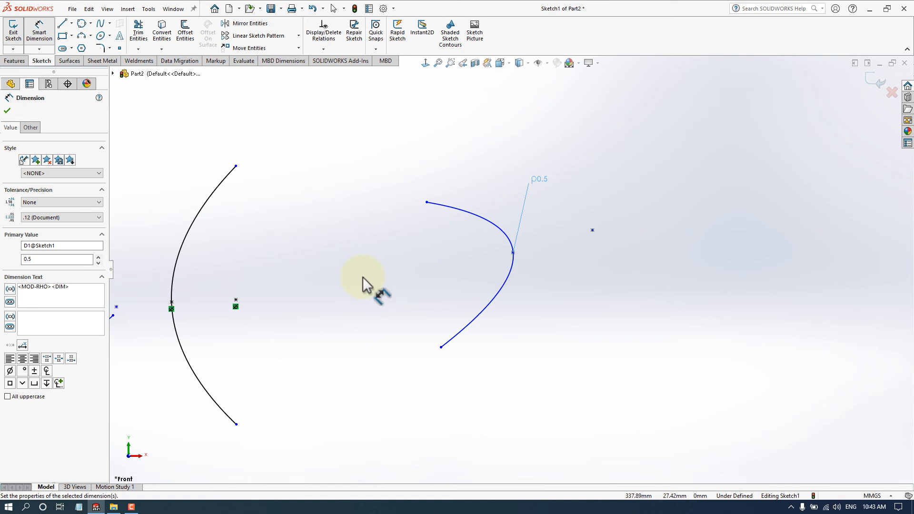
key(Escape)
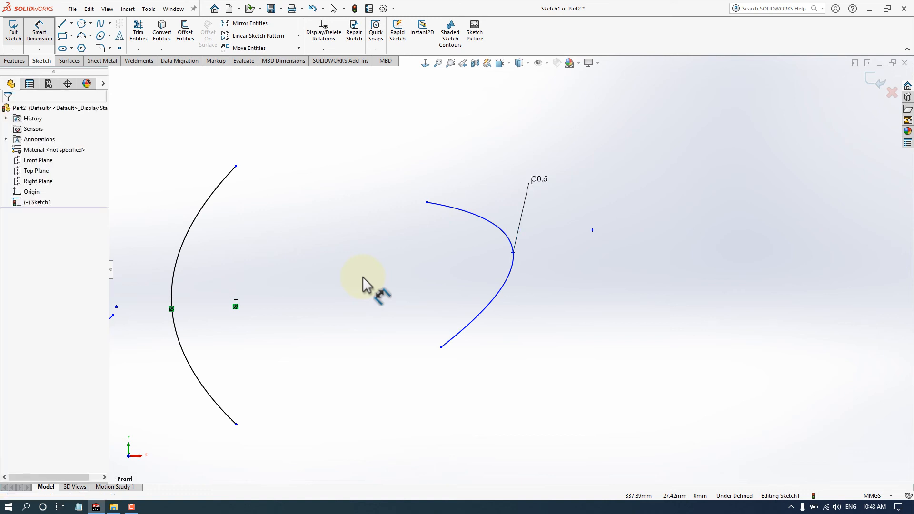
click(109, 36)
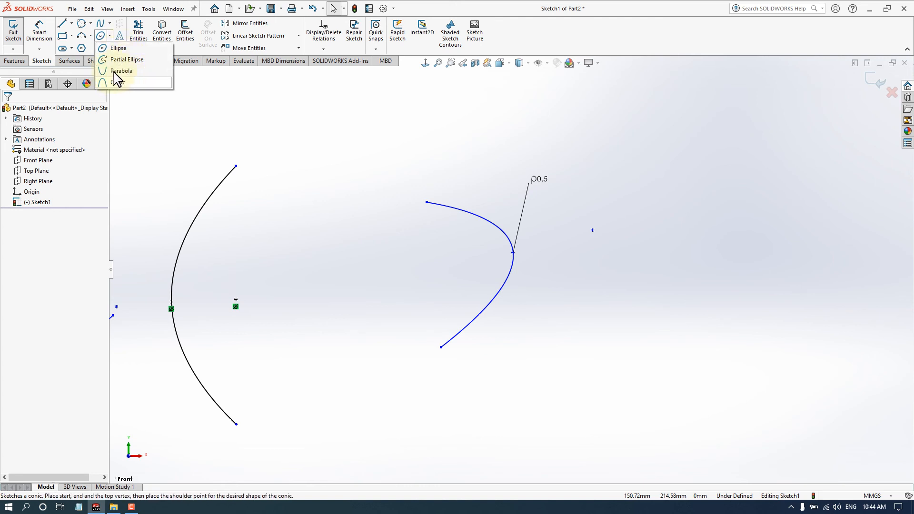
click(387, 190)
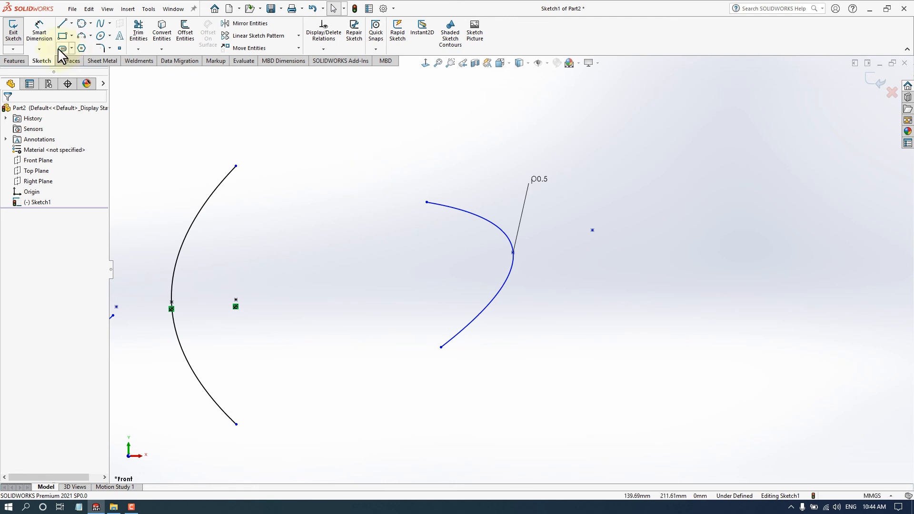
click(109, 49)
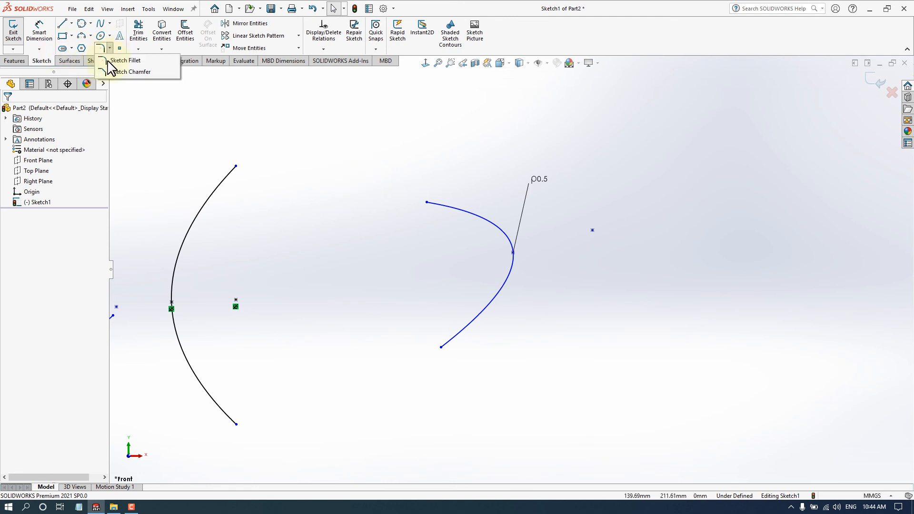
click(148, 105)
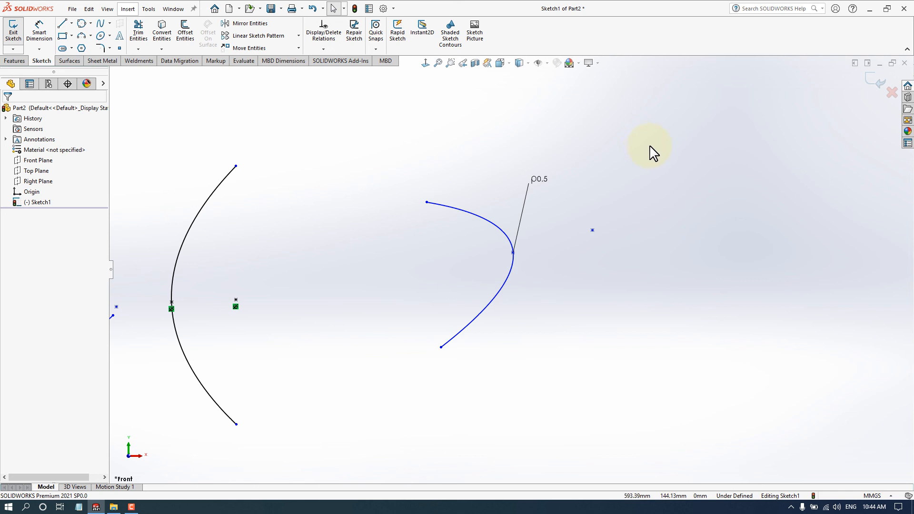
key(z)
key(z)
key(z)
key(z)
key(z)
scroll(333, 257, down, 4)
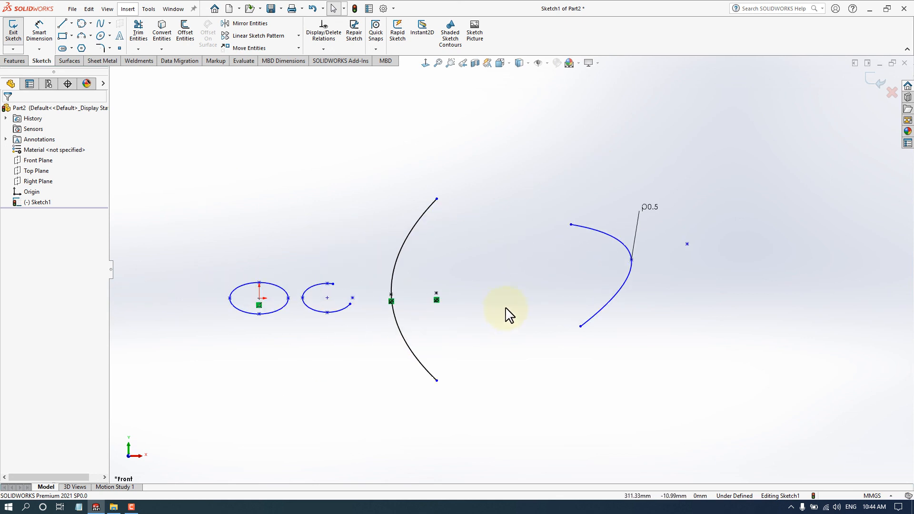